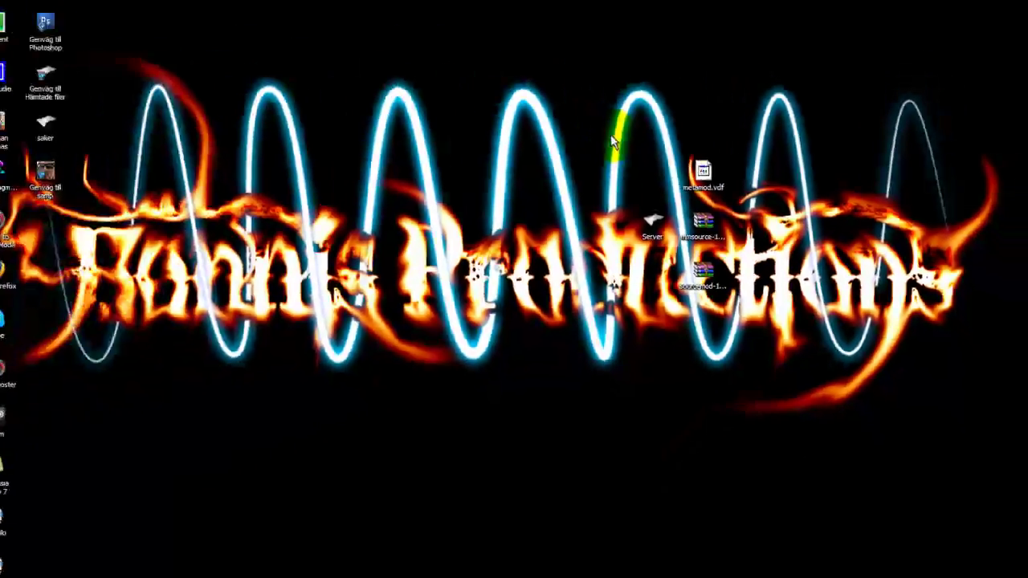
drag(363, 130, 673, 482)
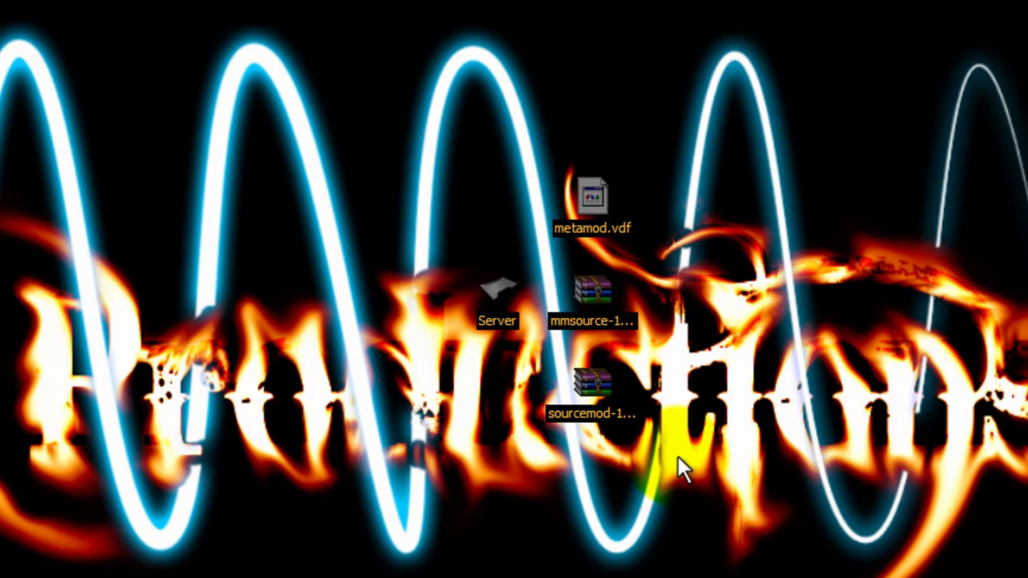
drag(662, 113, 606, 523)
drag(698, 504, 459, 270)
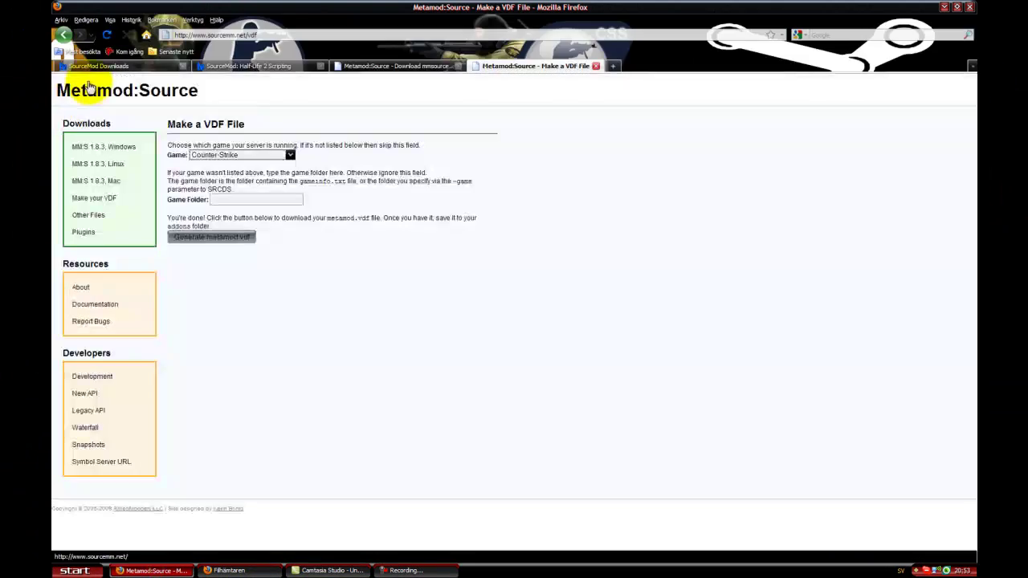
Find the sourcemod-1.3.5-windows.zip download on the SourceMod downloads page and the mmsource-1.8.3-windows.zip download on the Metamod:Source site.
click(104, 66)
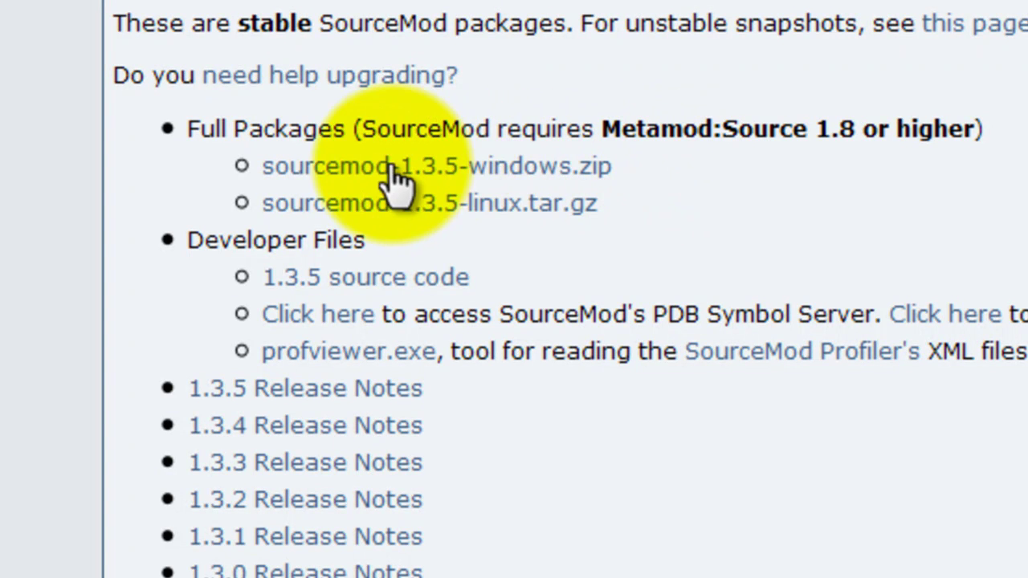
click(515, 168)
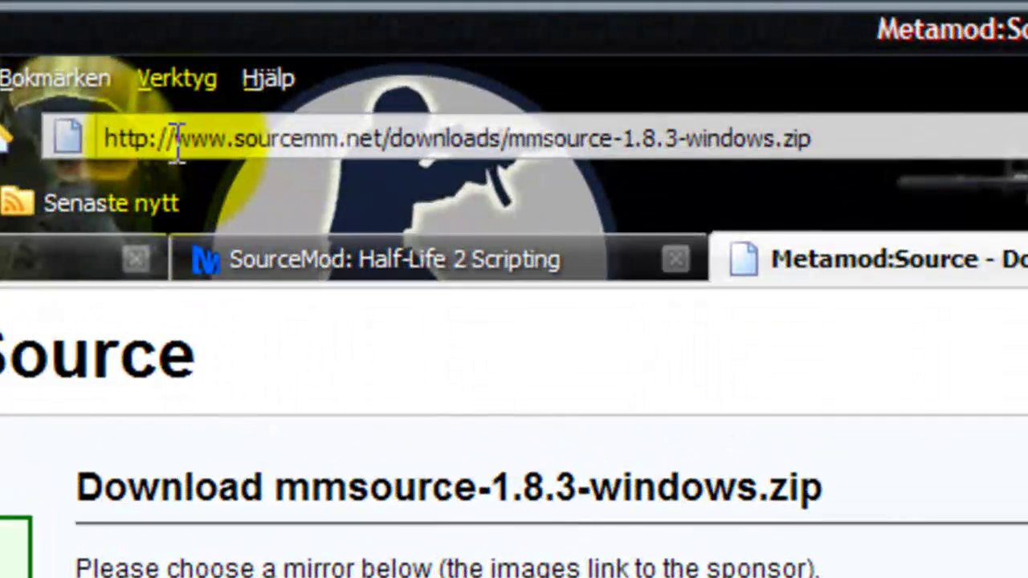
drag(173, 141, 419, 152)
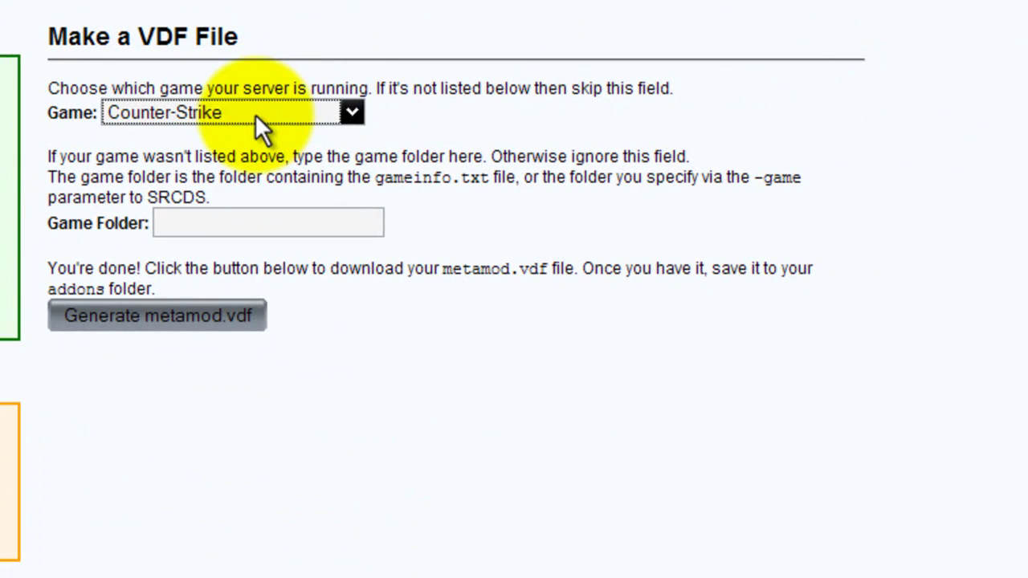
Choose Counter-Strike as the server's game for generating the metamod.vdf file.
click(254, 114)
drag(353, 171, 363, 251)
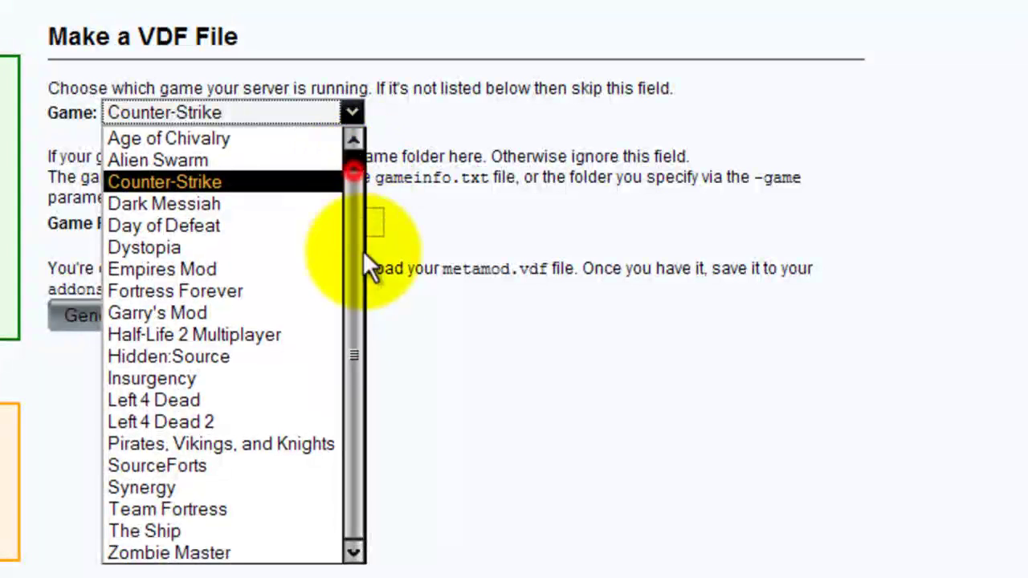
click(227, 187)
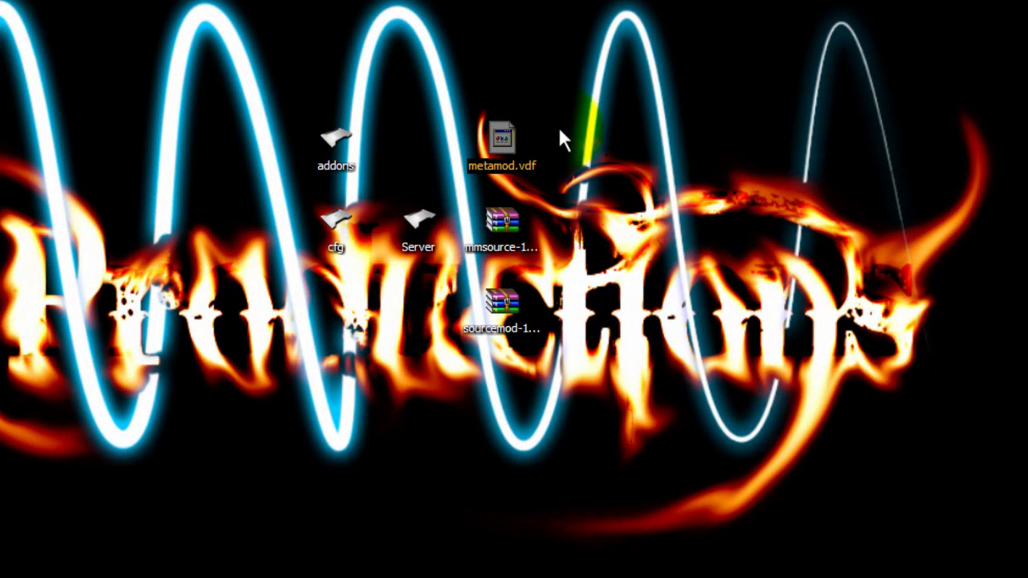
Put metamod.vdf into the desktop addons folder, and transfer the addons and cfg folders into the server's cstrike folder, answering the replacement prompt.
click(489, 163)
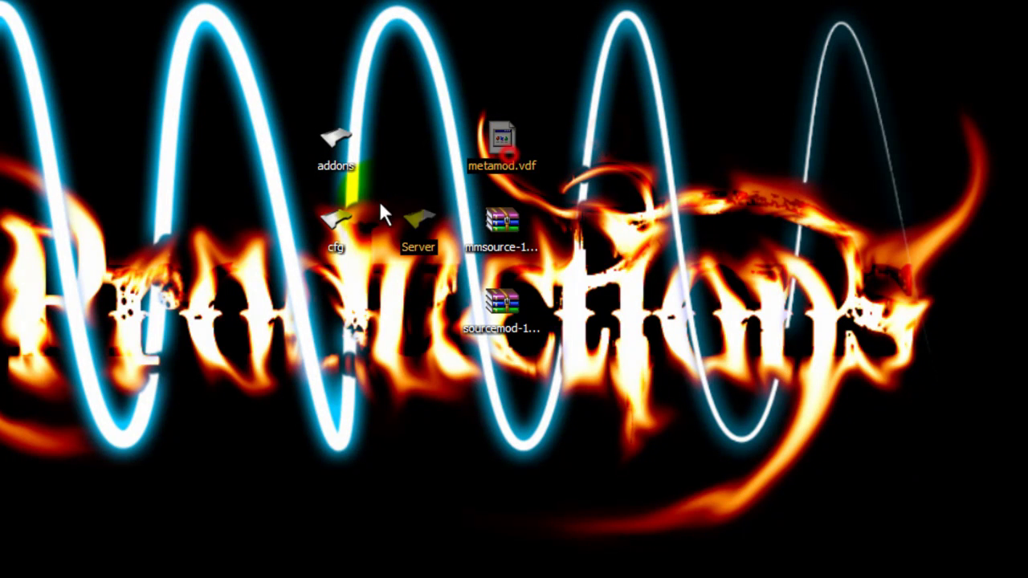
drag(347, 158, 348, 159)
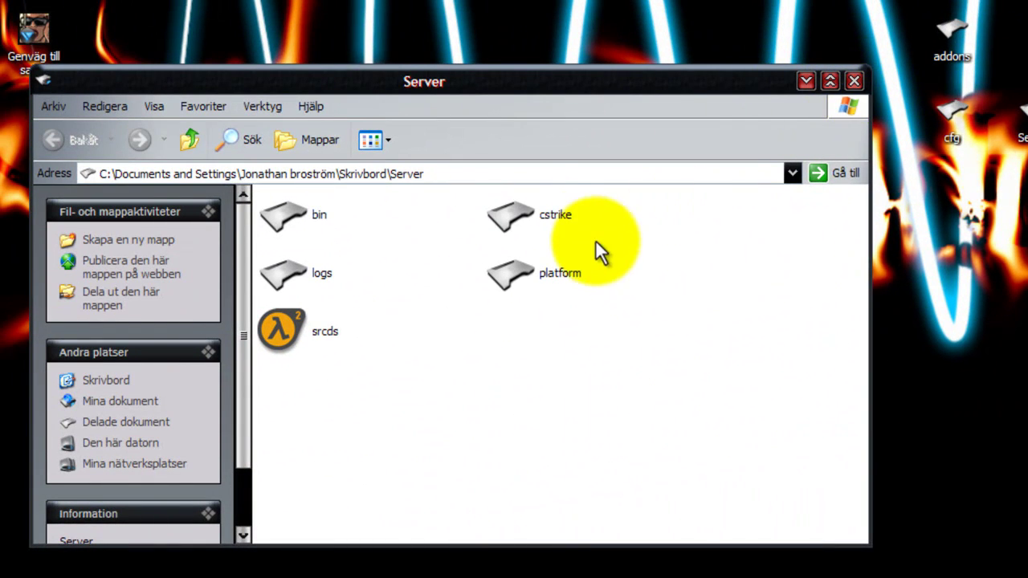
drag(1012, 2, 932, 192)
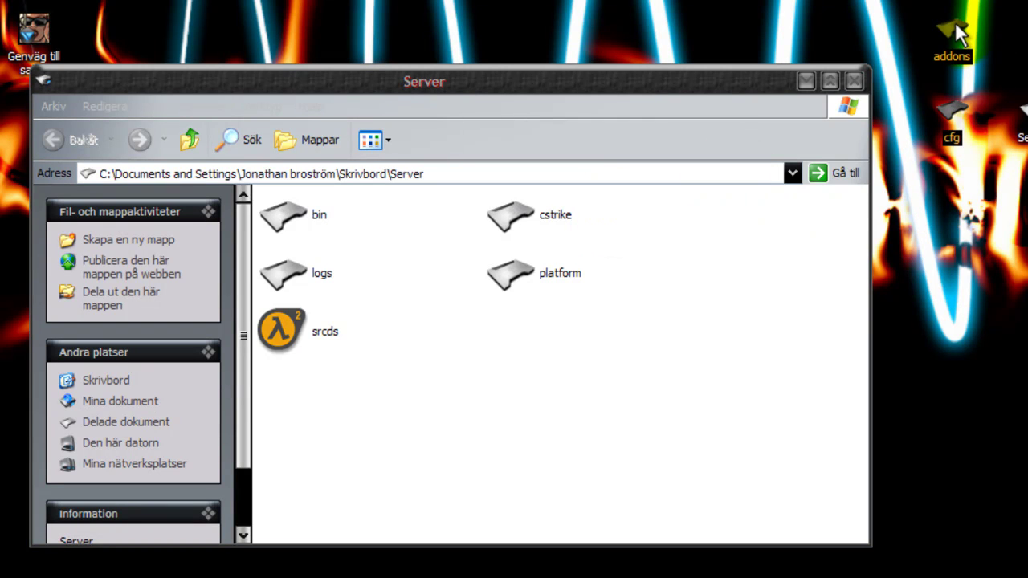
drag(952, 112, 555, 193)
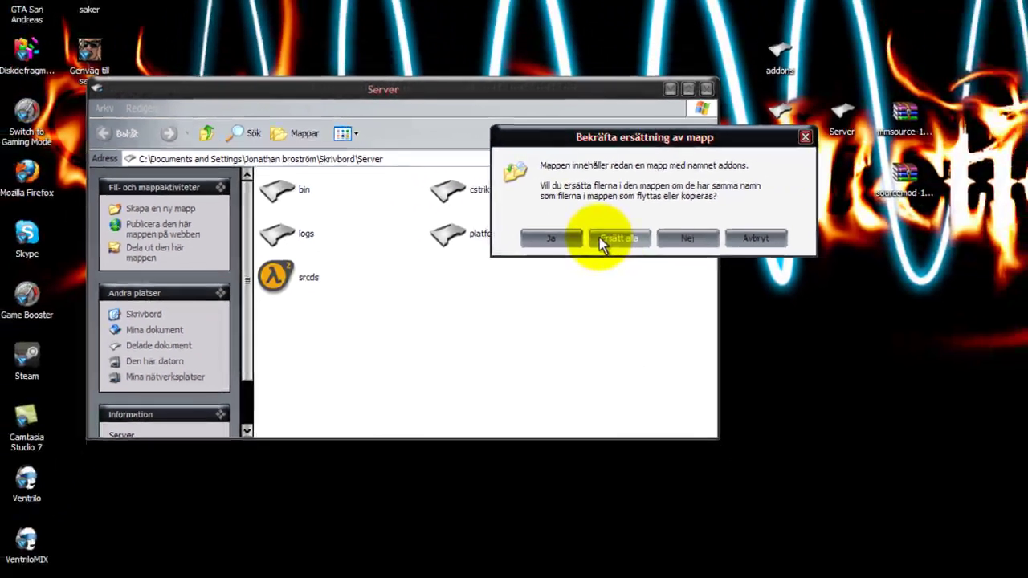
click(738, 279)
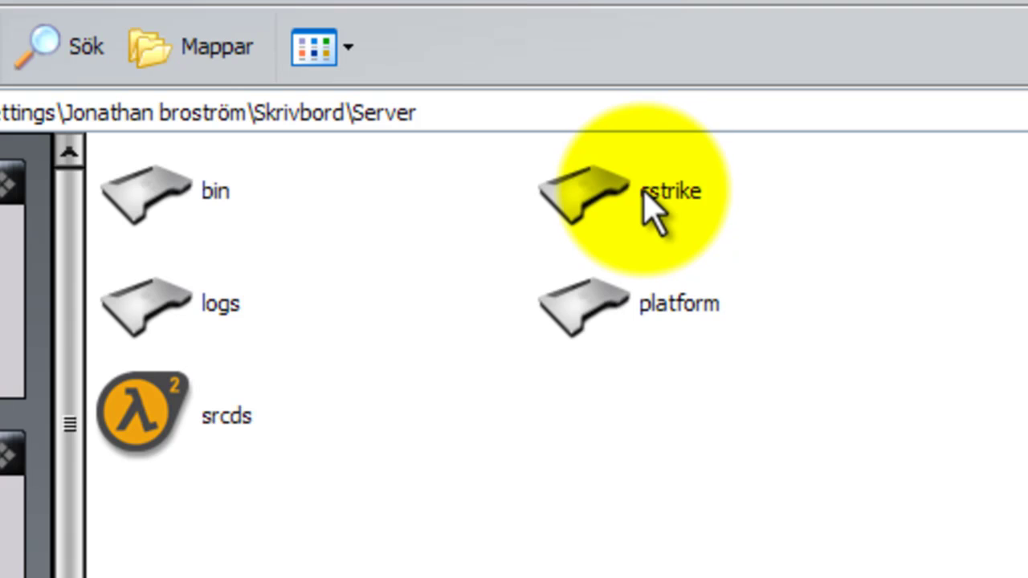
Open the admins_simple file from the server's cstrike\addons\sourcemod\configs folder.
double_click(653, 205)
double_click(192, 196)
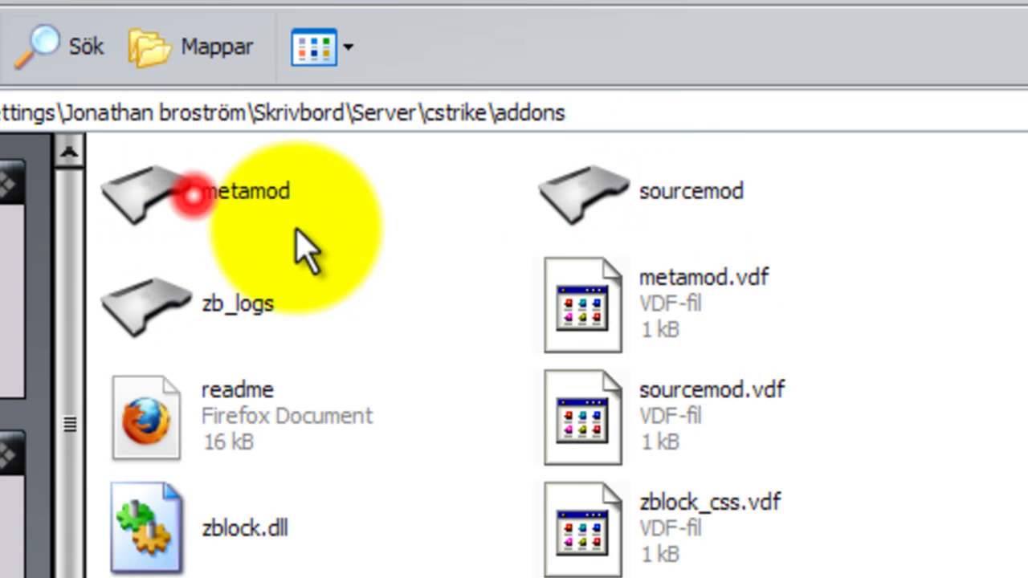
double_click(604, 197)
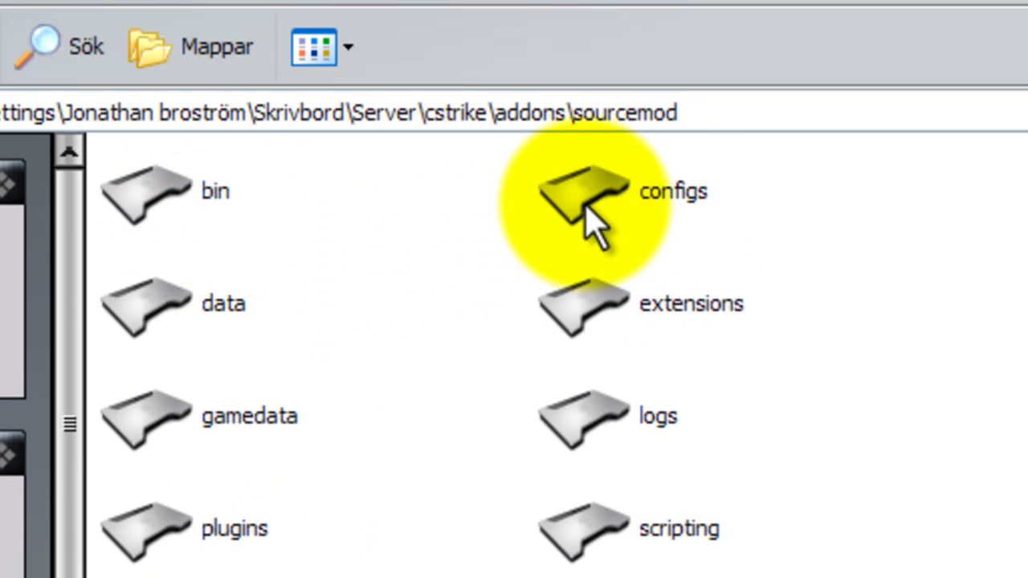
double_click(587, 207)
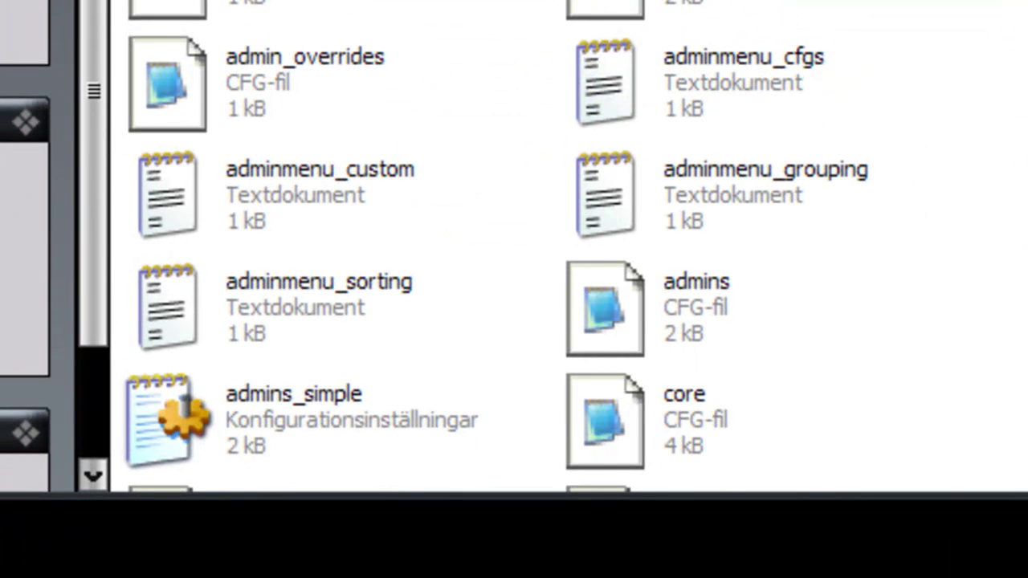
scroll(820, 233, down, 3)
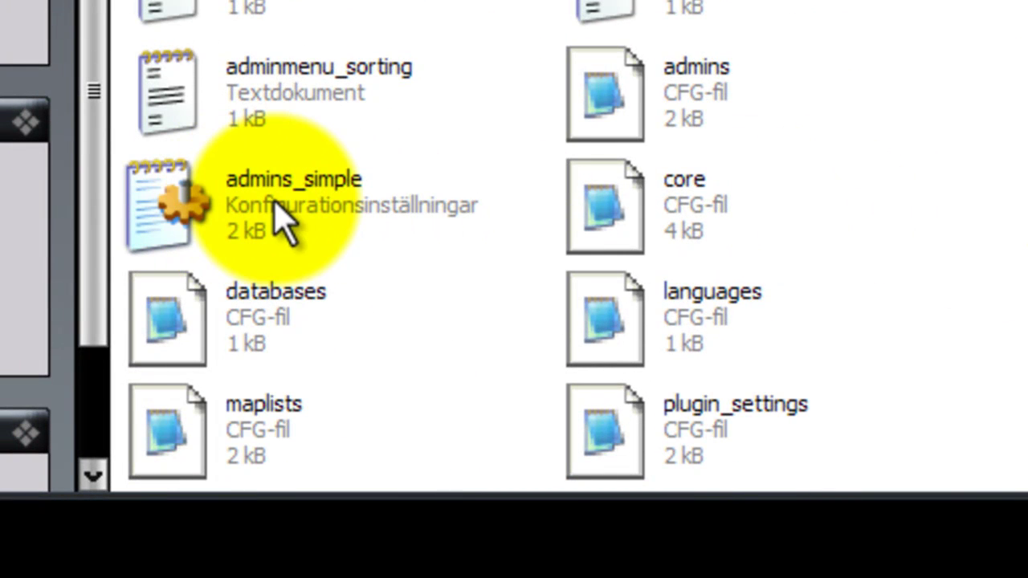
double_click(285, 205)
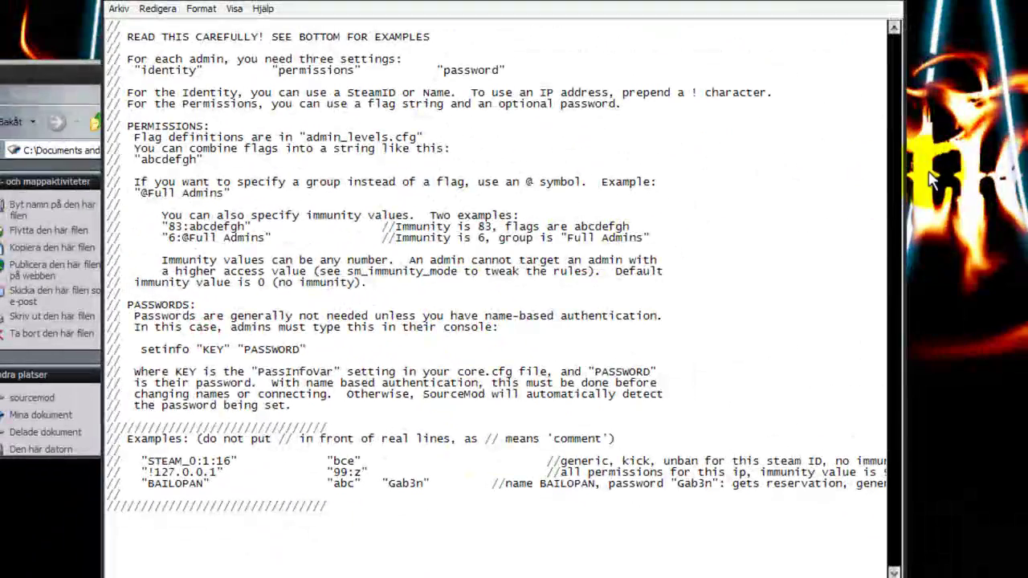
Add two admin lines reading "STEAM_ID" "z" below the examples in admins_simple and close the file.
click(372, 503)
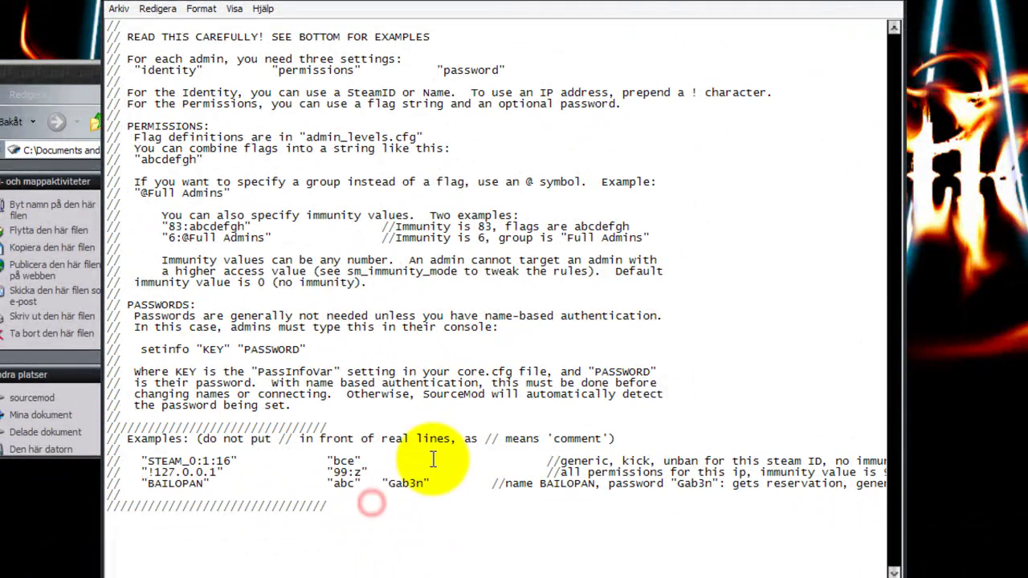
key(Return)
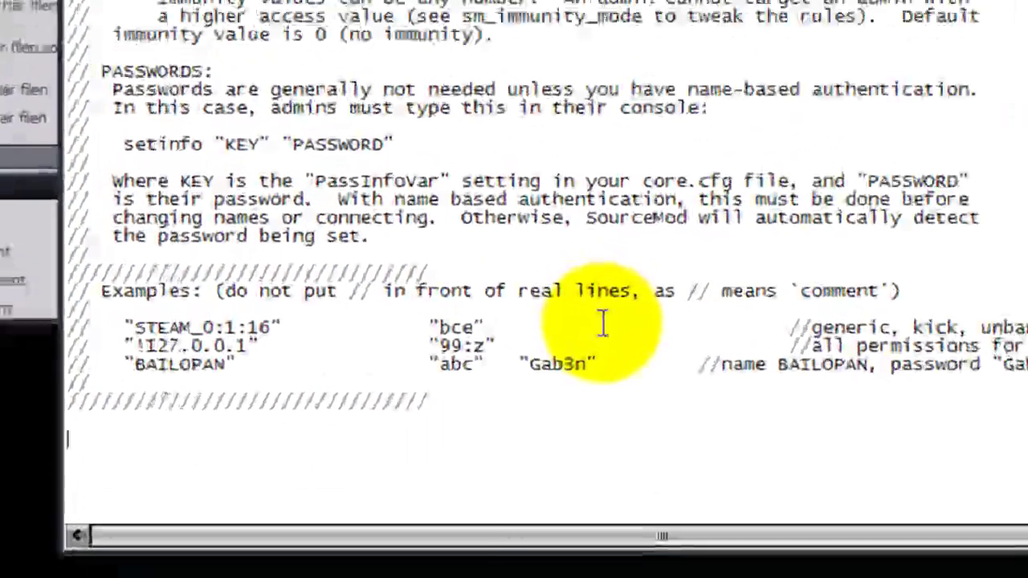
key(Return)
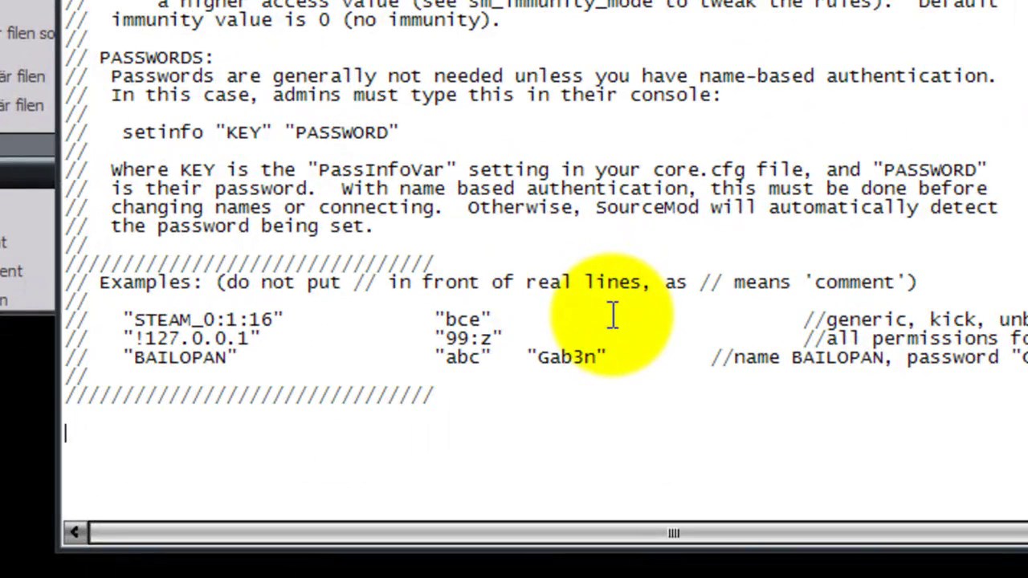
text("STEAM_ID)
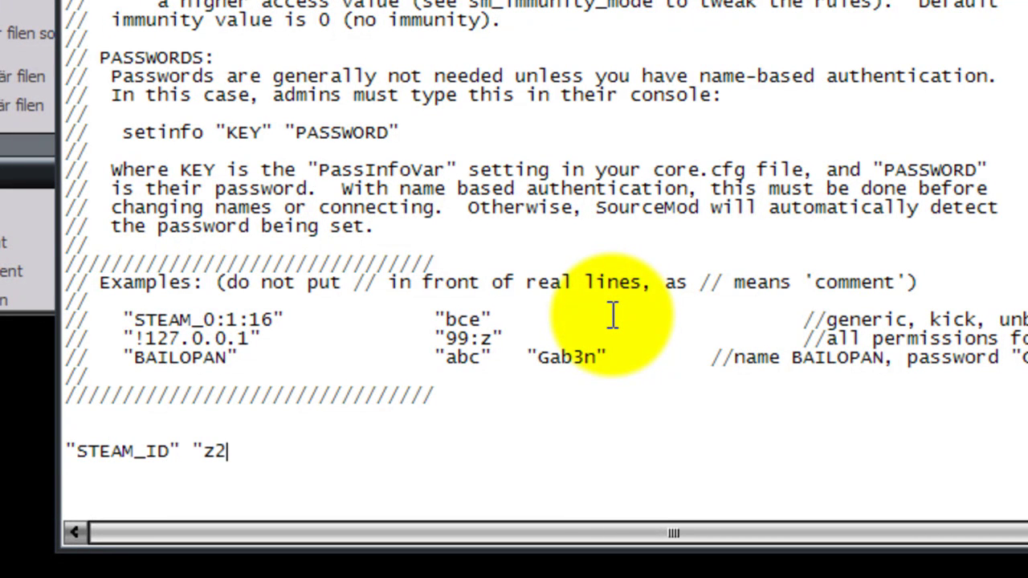
text(")
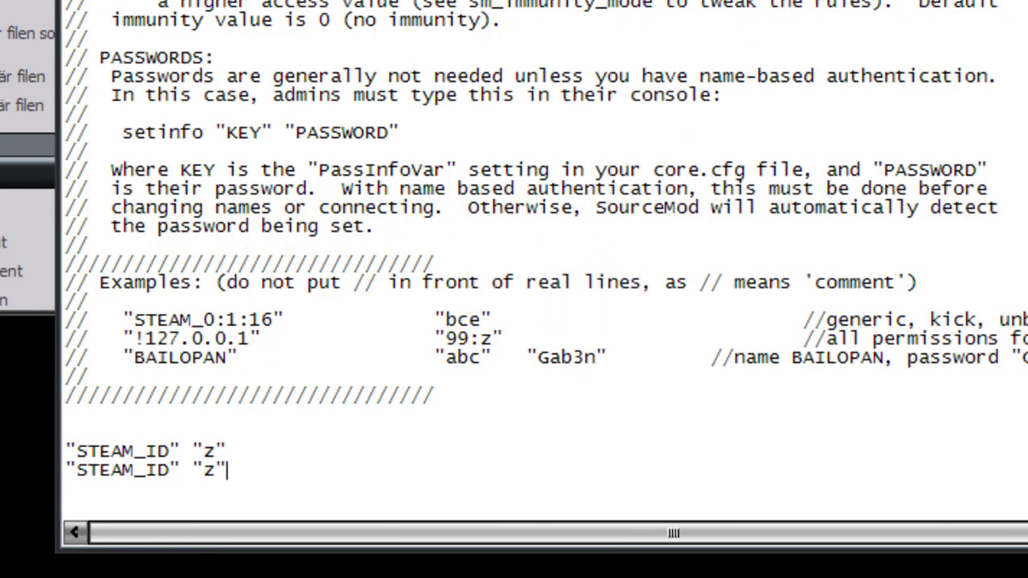
key(alt+F4)
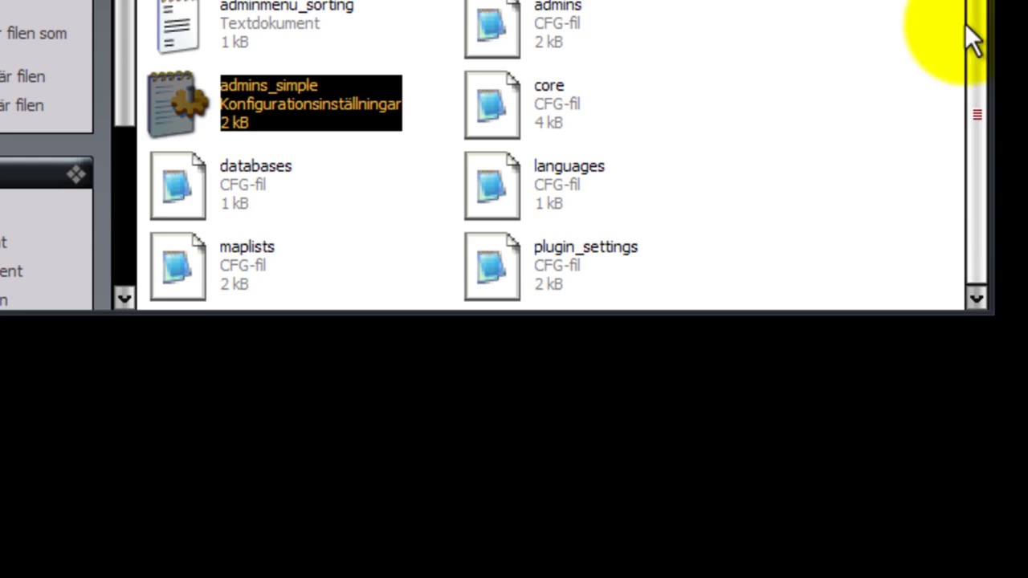
Open the admin levels file in the configs folder and examine the letters assigned to the permission flags.
drag(967, 19, 967, 0)
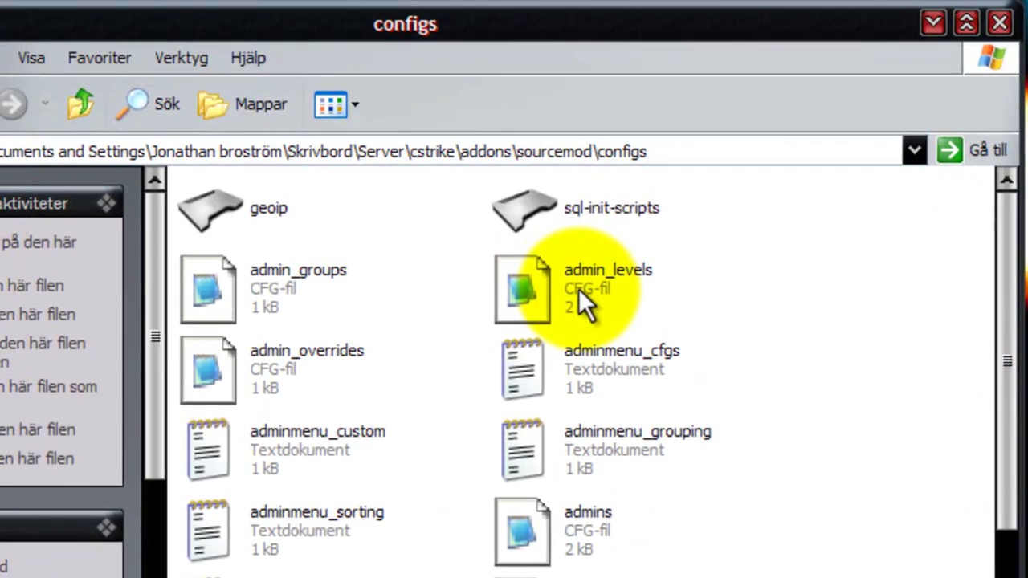
double_click(565, 285)
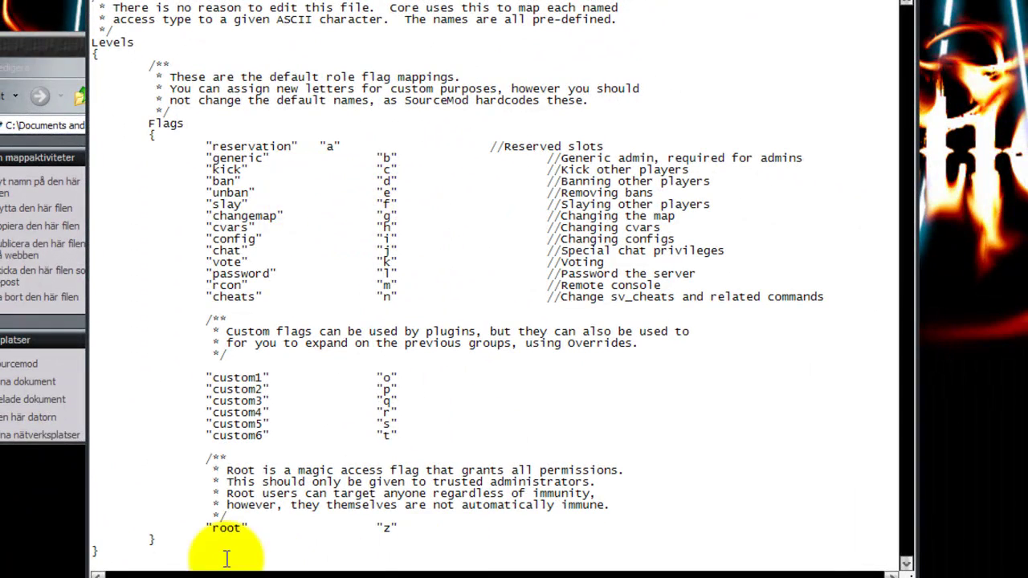
drag(414, 527, 359, 239)
click(358, 239)
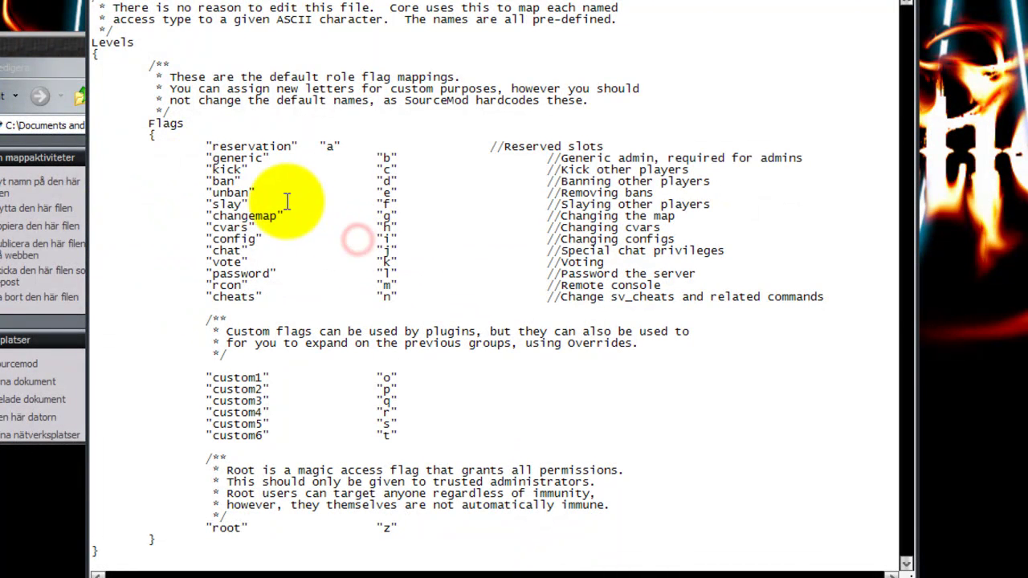